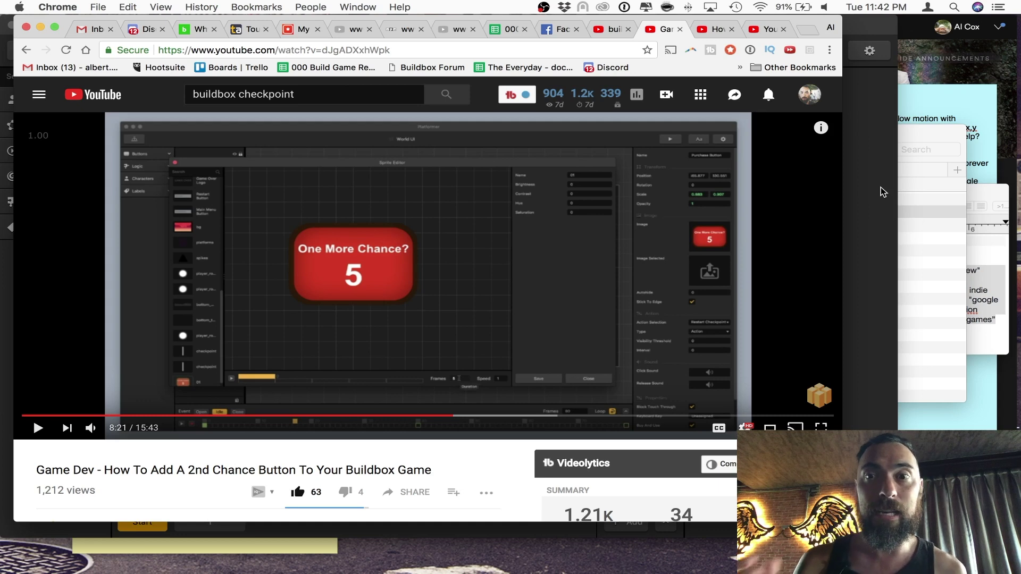
- Switch to the Buildbox project and play-test the game in Preview through game over, including the Continue button
click(883, 191)
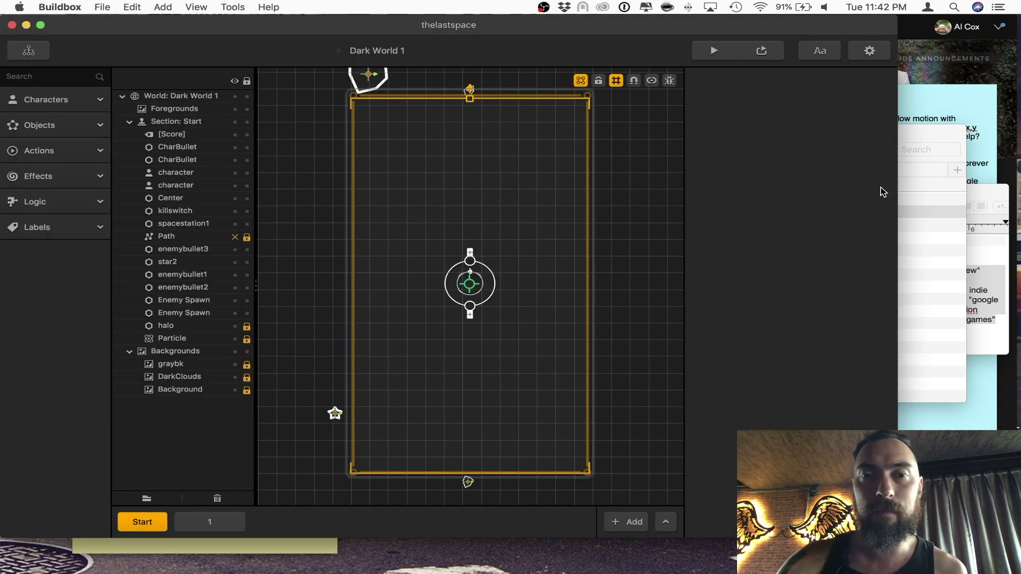
click(723, 52)
click(604, 397)
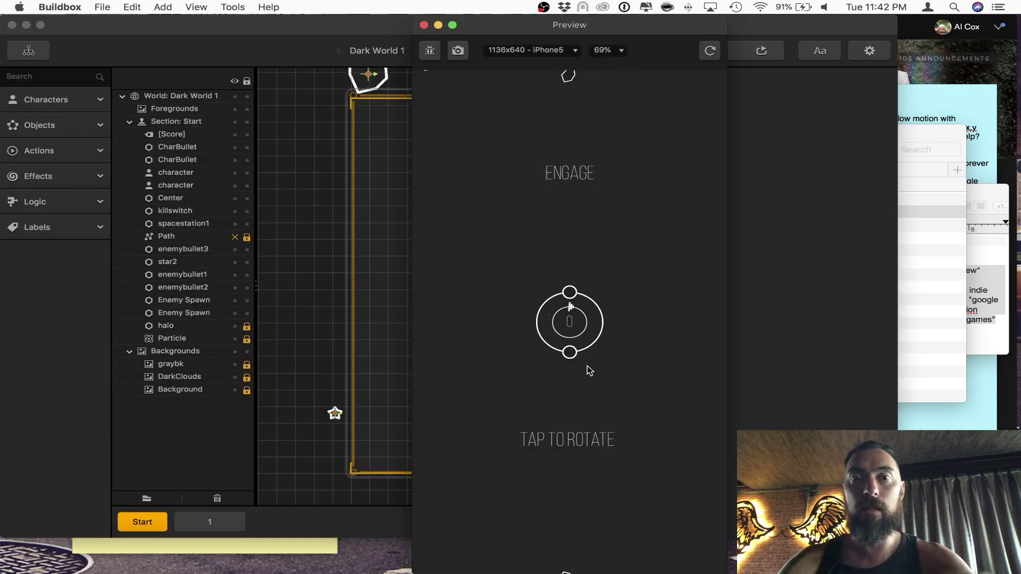
click(572, 405)
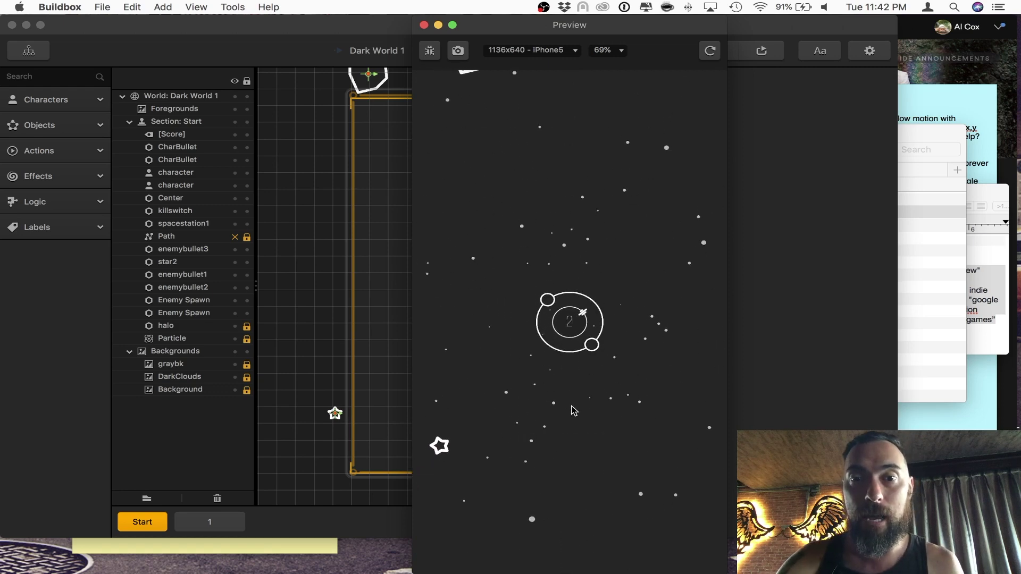
click(572, 406)
click(573, 406)
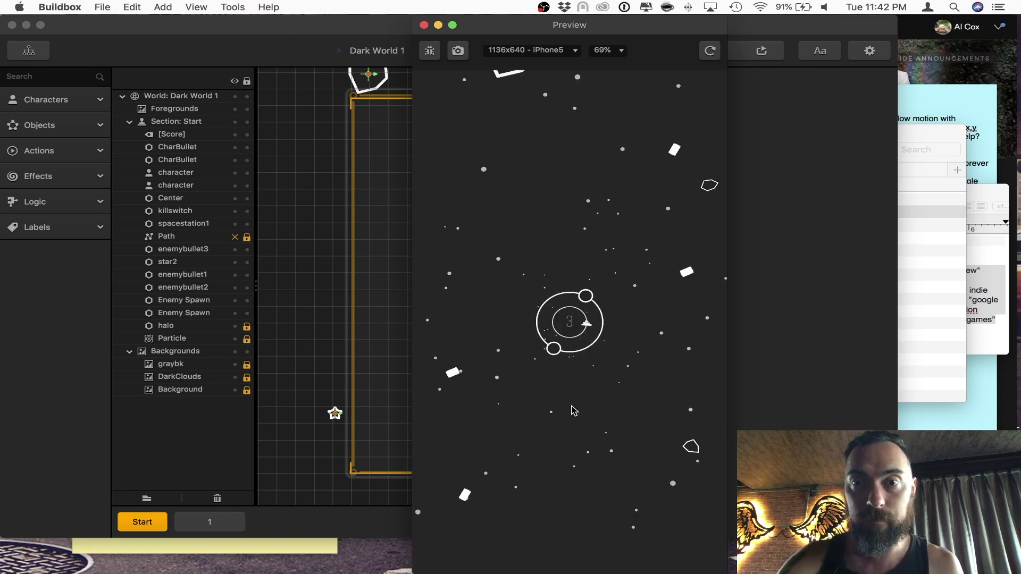
click(572, 405)
click(572, 406)
click(572, 405)
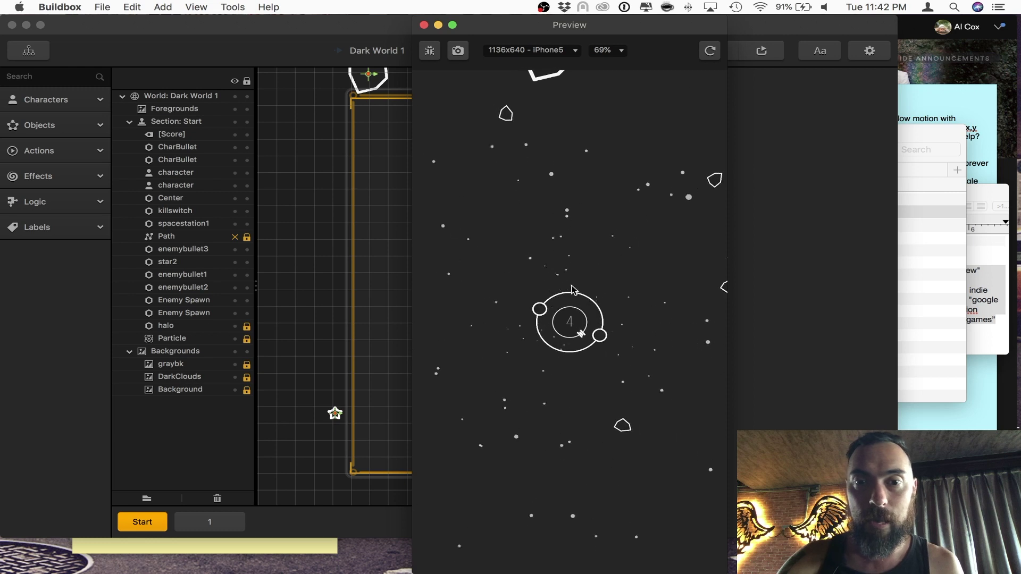
click(578, 395)
click(582, 395)
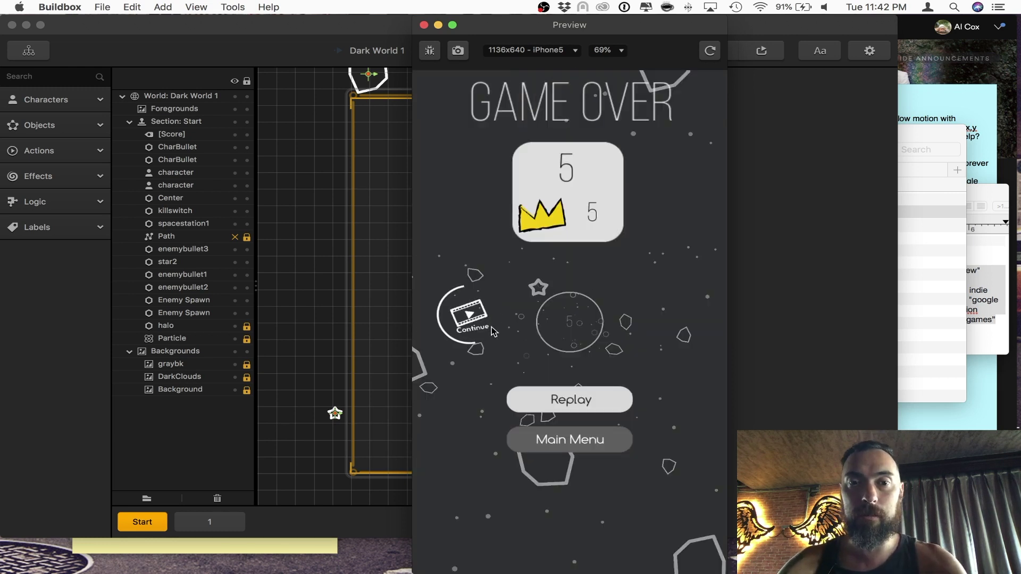
click(469, 318)
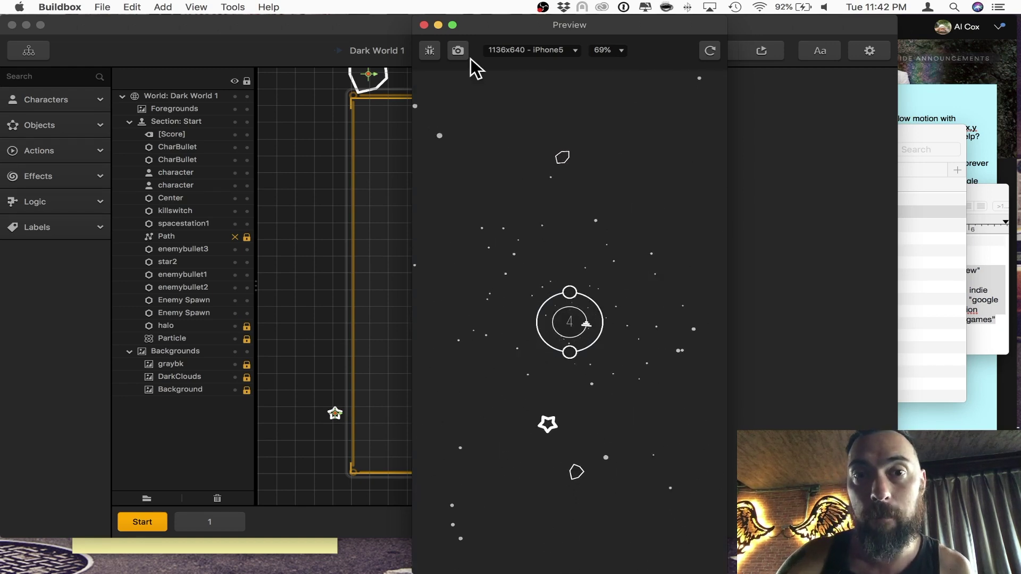
click(424, 25)
- Open Game Over UI from the mind map and examine the Continue button's image and action settings
click(29, 50)
double_click(640, 267)
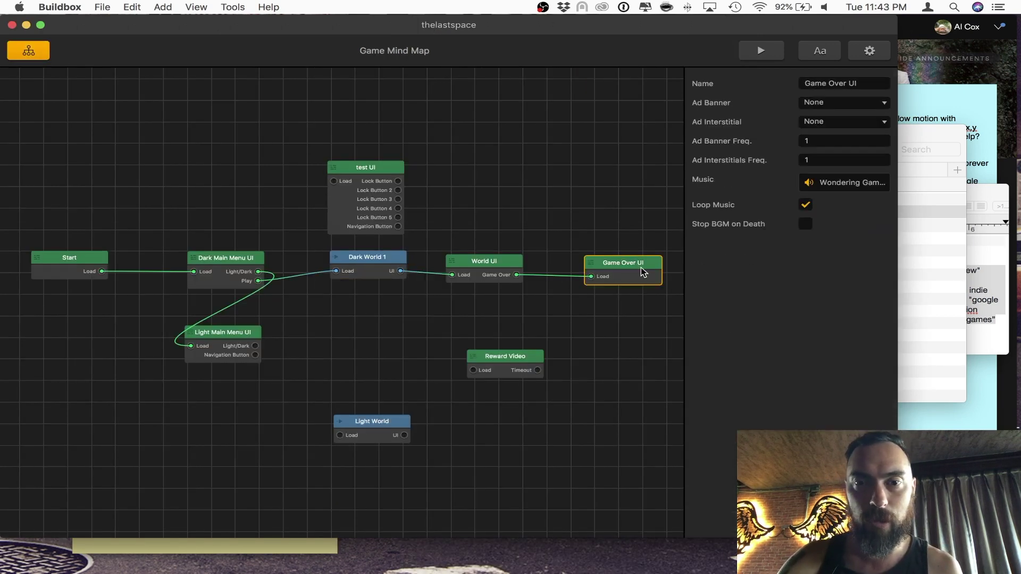
click(439, 271)
scroll(787, 266, down, 3)
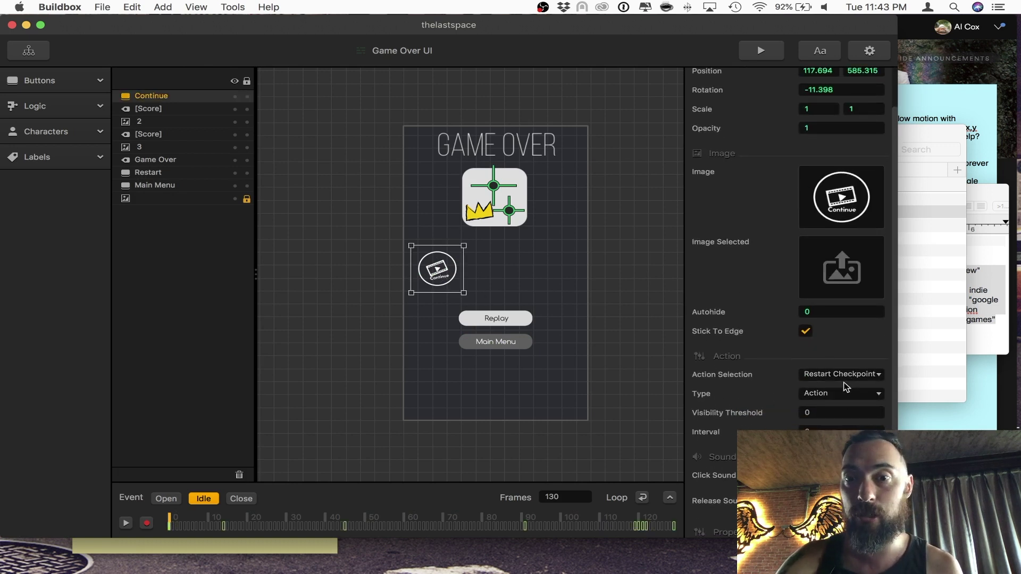
scroll(843, 394, down, 1)
- Open the Continue button's image in the Sprite Editor and play its frame animation
mouse_move(857, 148)
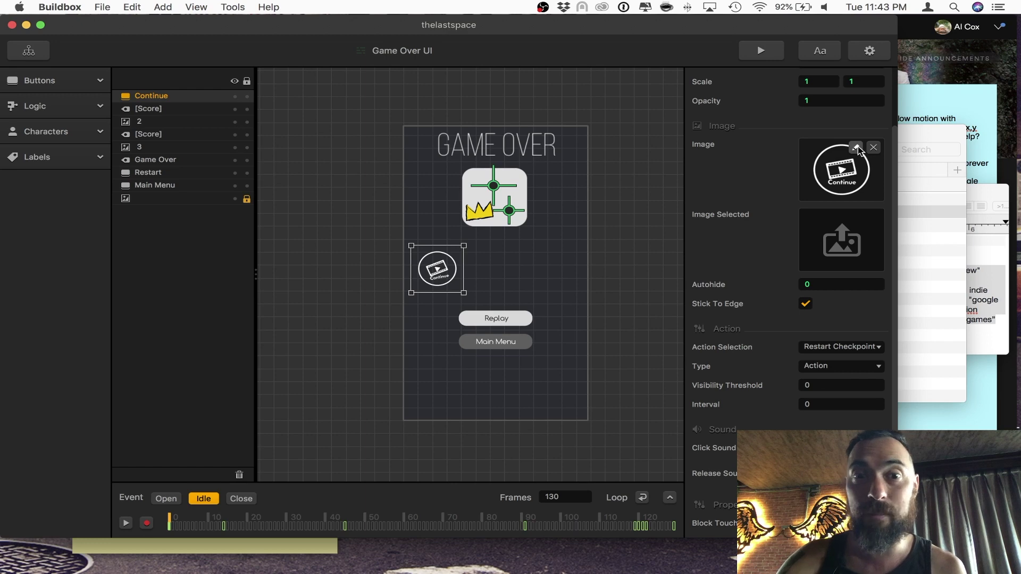
click(856, 149)
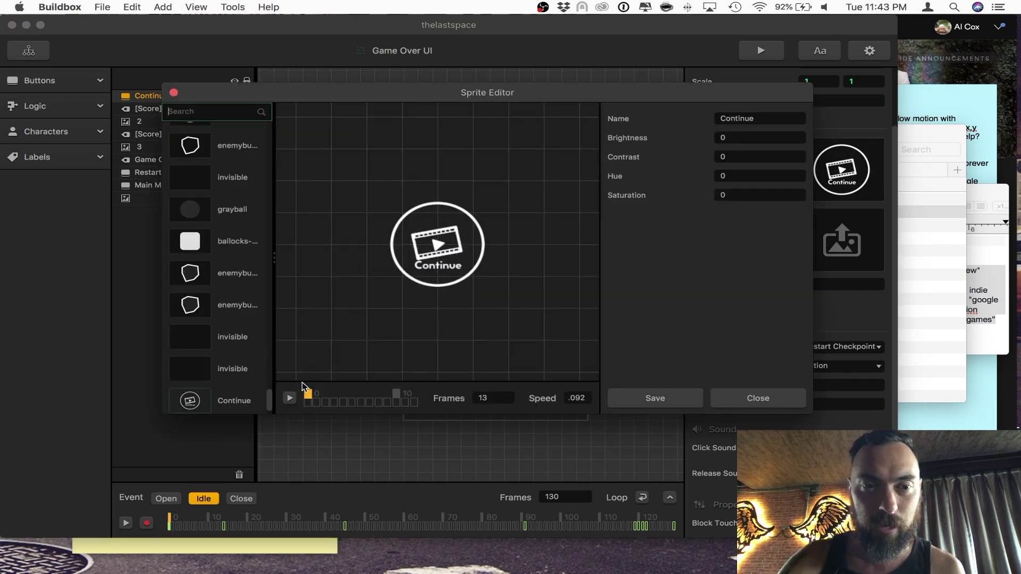
click(289, 398)
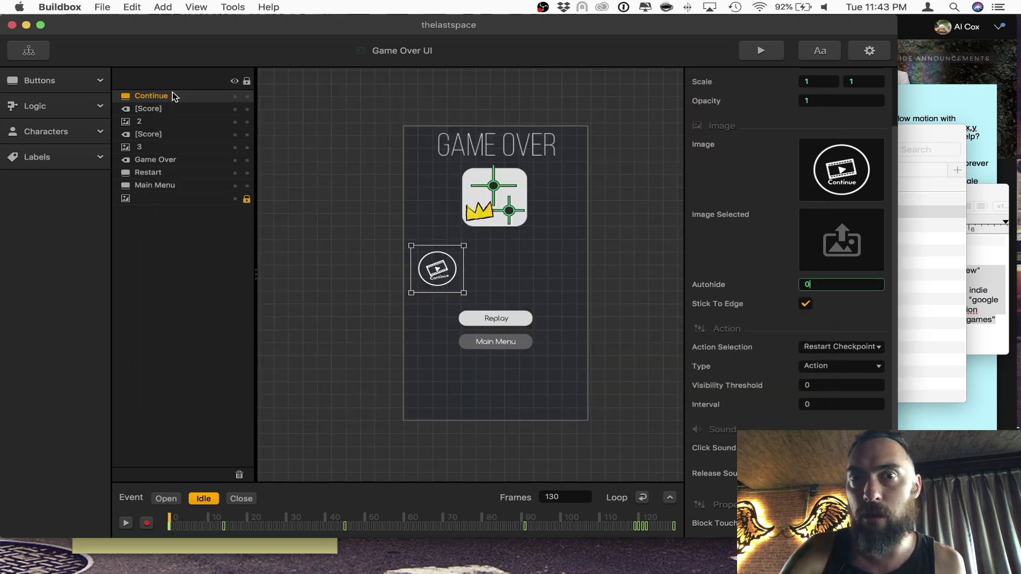
- Play the Continue button's Idle timeline animation, examine its last keyframes, and check the Close event
click(174, 92)
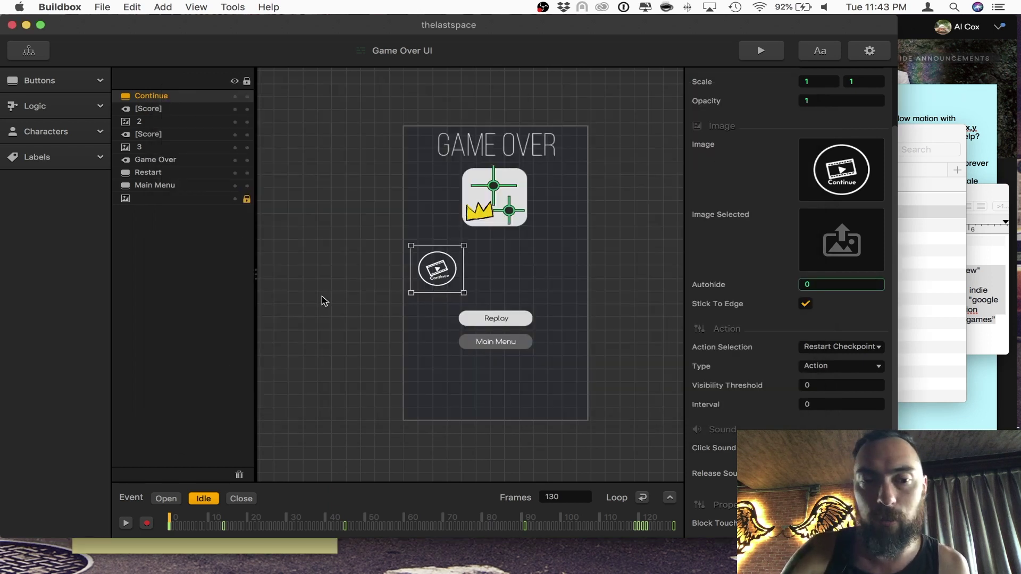
click(125, 524)
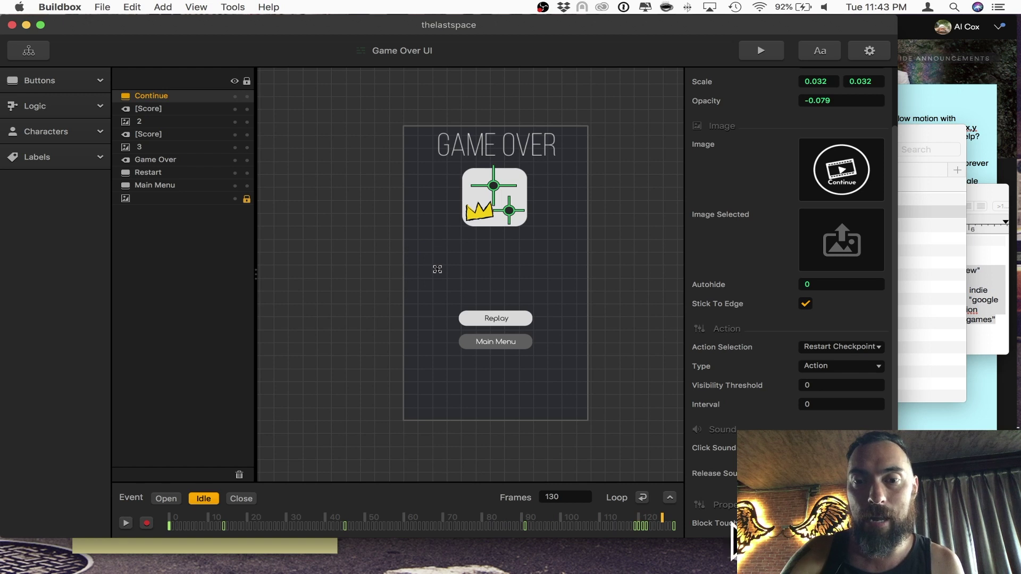
drag(638, 519, 646, 518)
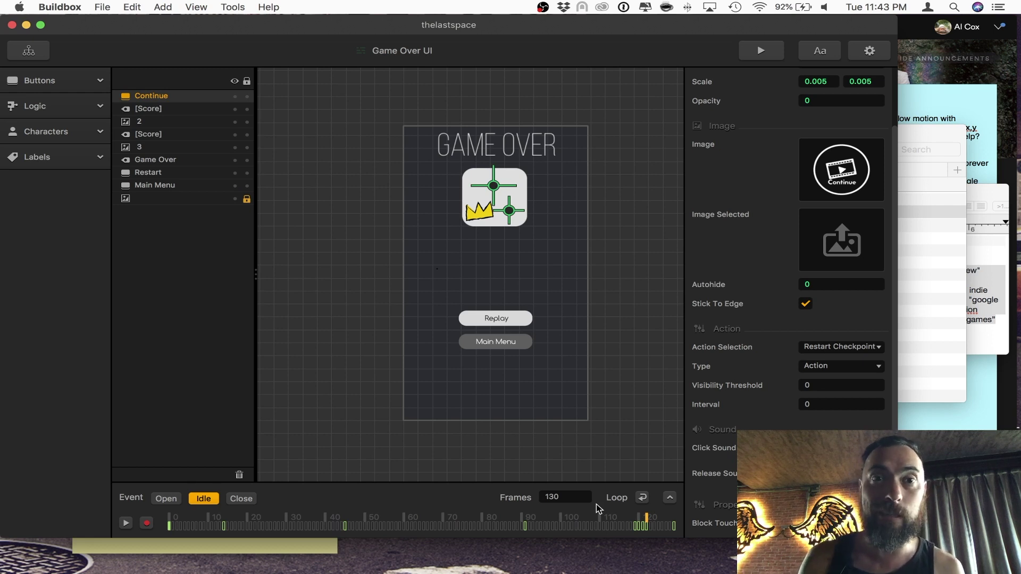
click(241, 498)
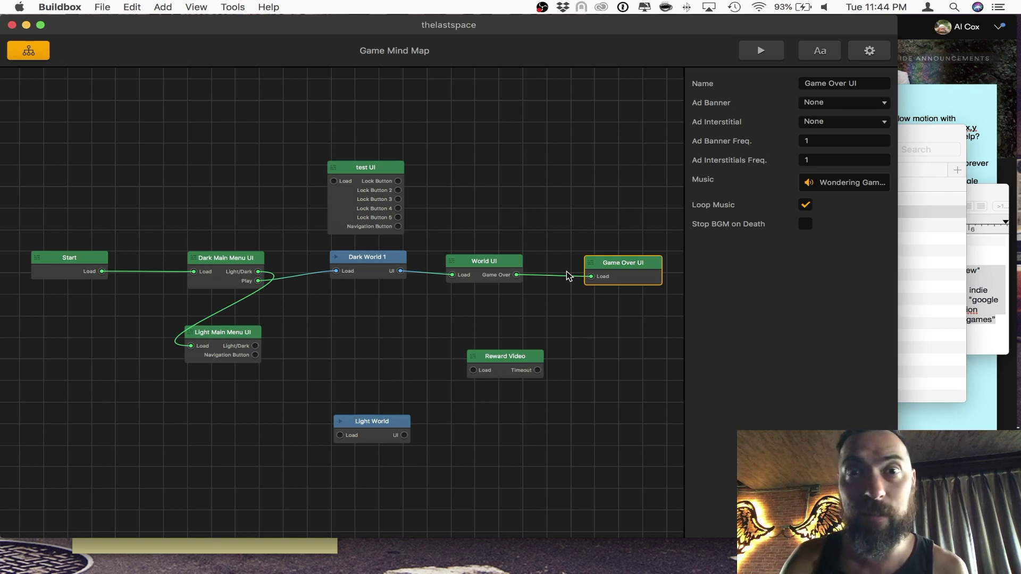
- In Dark World 1, rename the killswitch object asset to "Set Checkpoint"
double_click(366, 258)
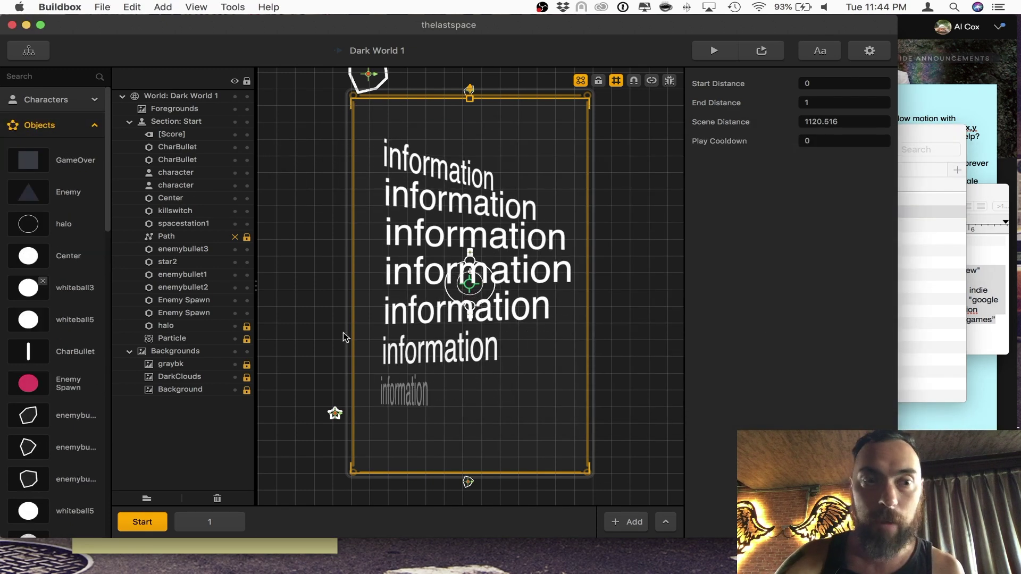
scroll(72, 334, down, 10)
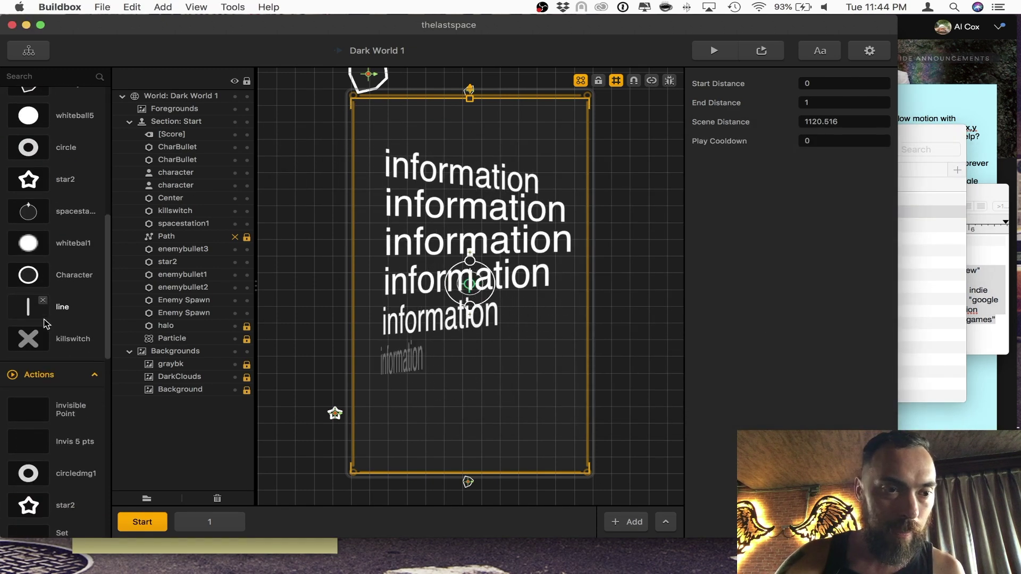
click(71, 336)
drag(841, 85, 634, 46)
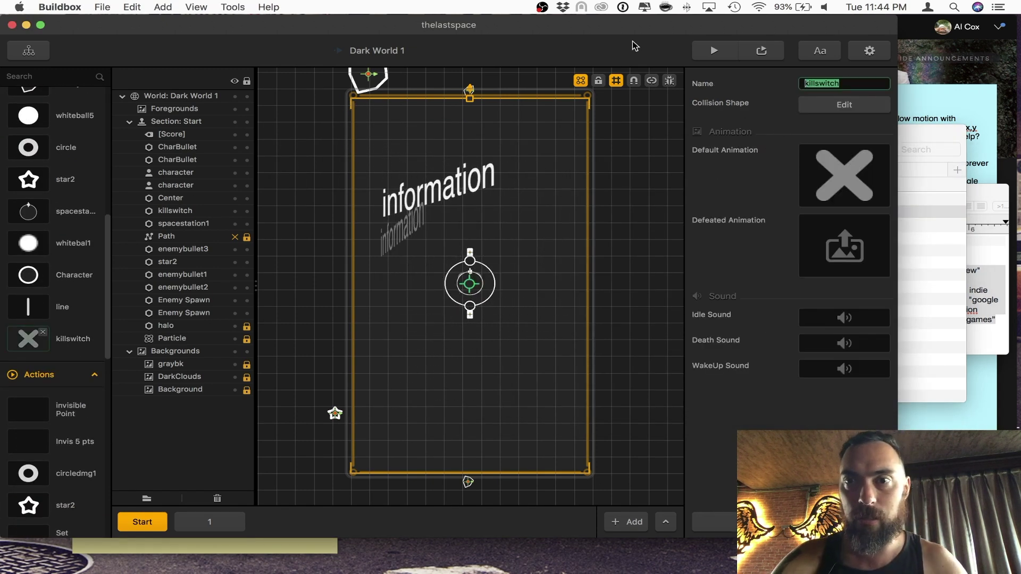
text(Set Checkpoint)
key(Return)
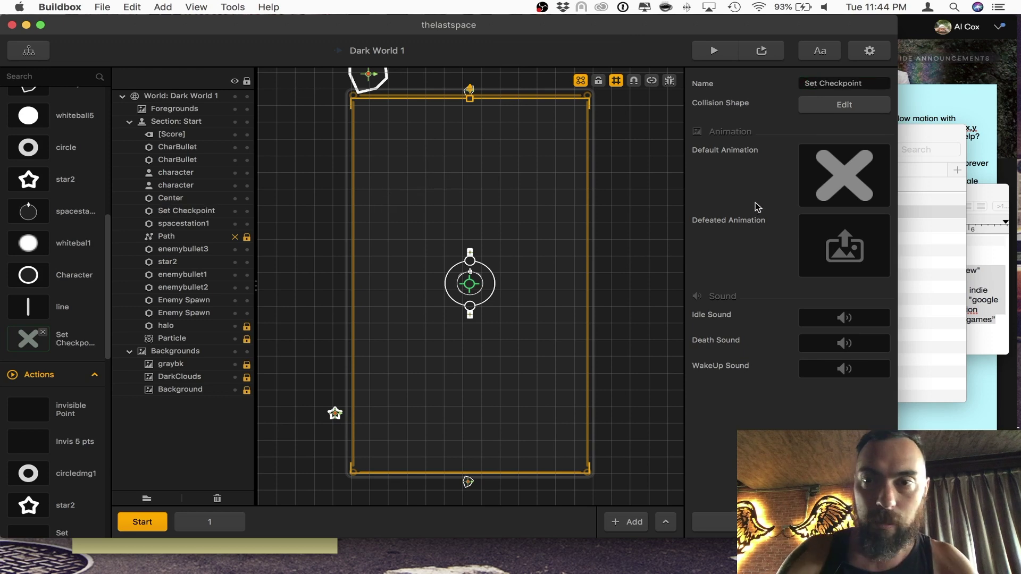
- Set the opacity of the scene's Set Checkpoint object to 1
click(187, 211)
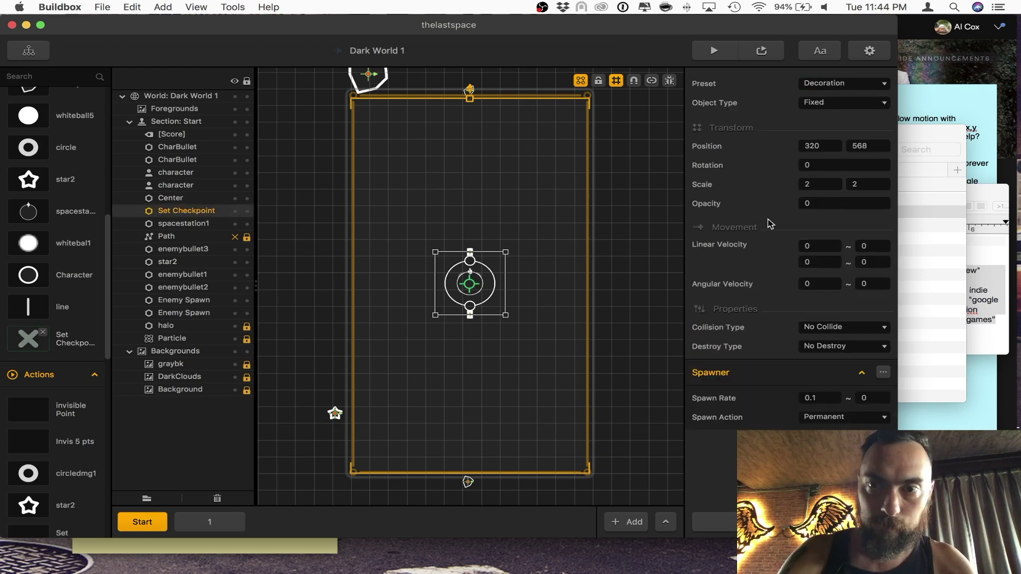
click(819, 203)
text(1)
key(Tab)
- Add killswitch.png from the Finder Assets folder to Dark World 1 as a new object
drag(423, 403, 580, 469)
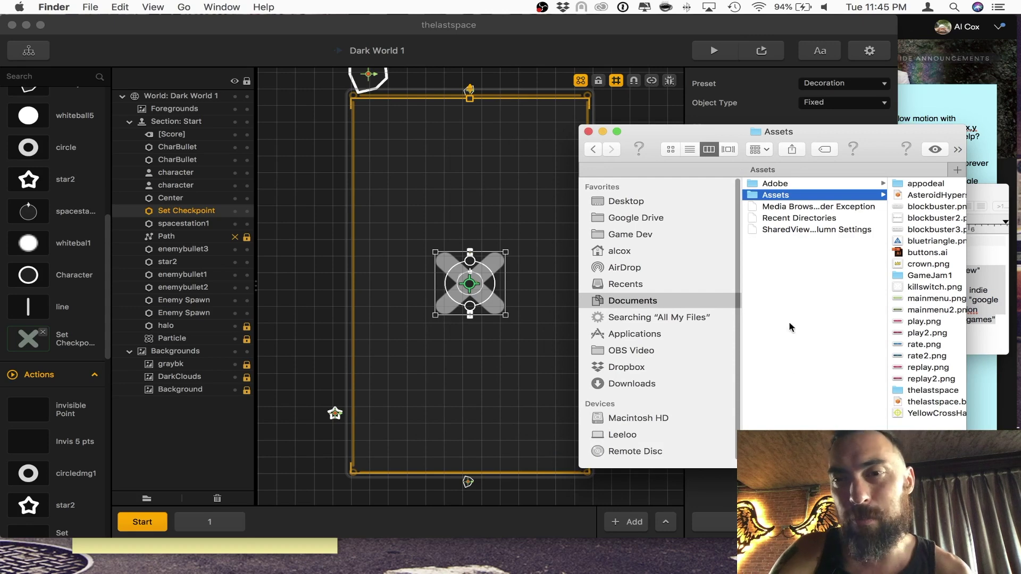
click(688, 149)
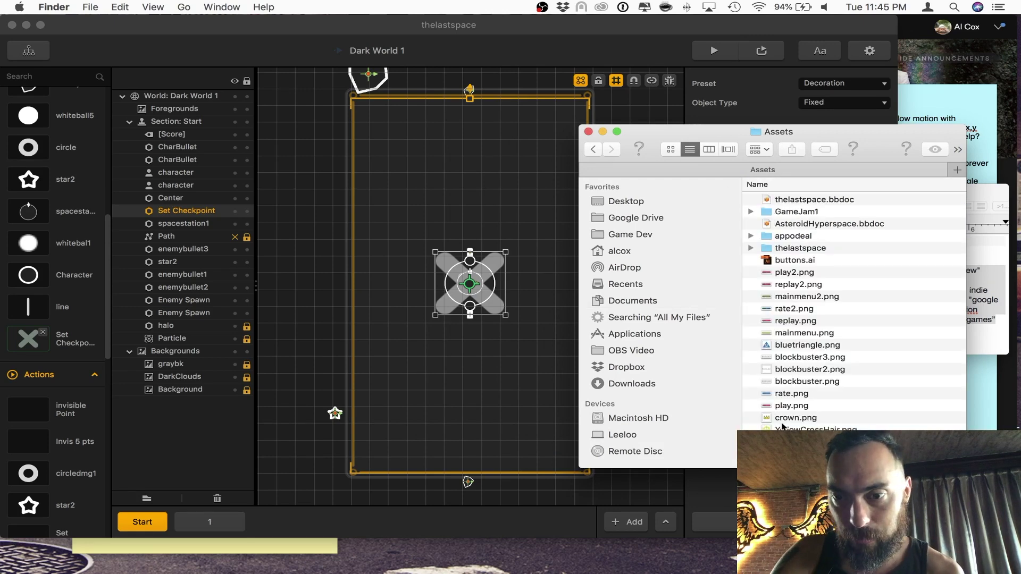
click(810, 427)
key(super+a)
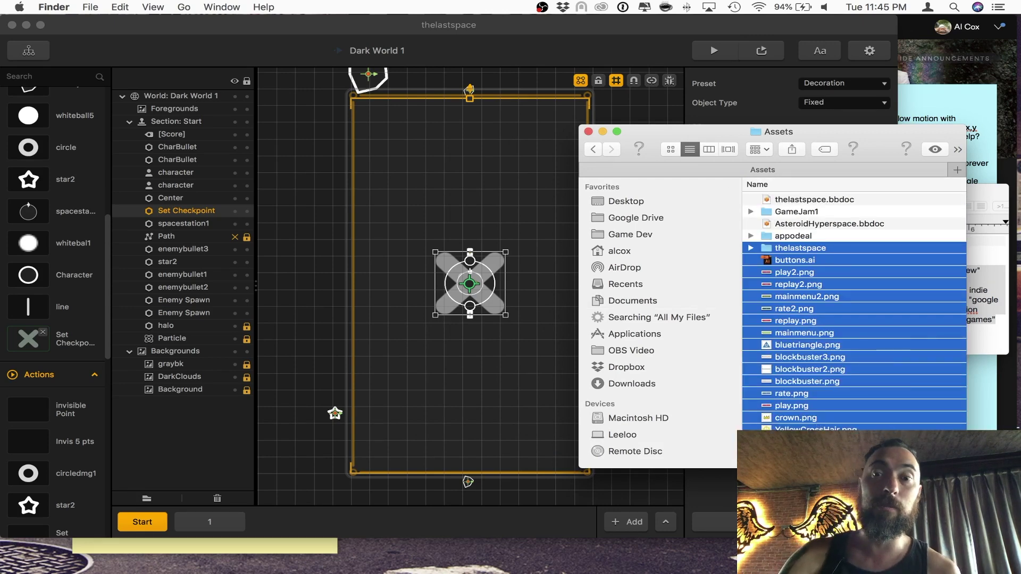
click(814, 428)
click(817, 358)
drag(813, 442, 534, 189)
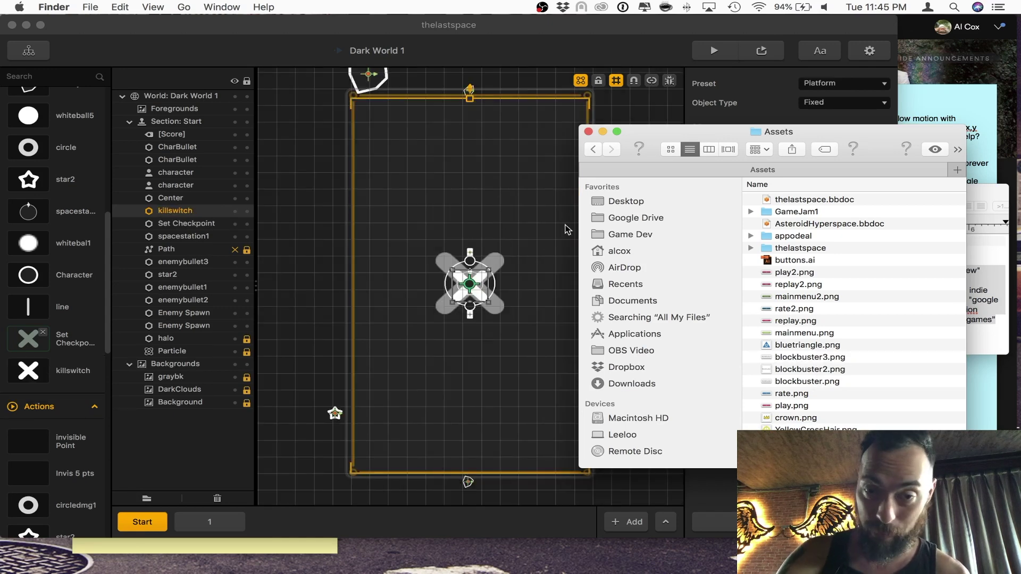
- Move the new killswitch object to about position 481, 881 and enlarge it to a scale of about 2.5 by 2.2
drag(488, 270, 557, 166)
scroll(557, 165, down, 1)
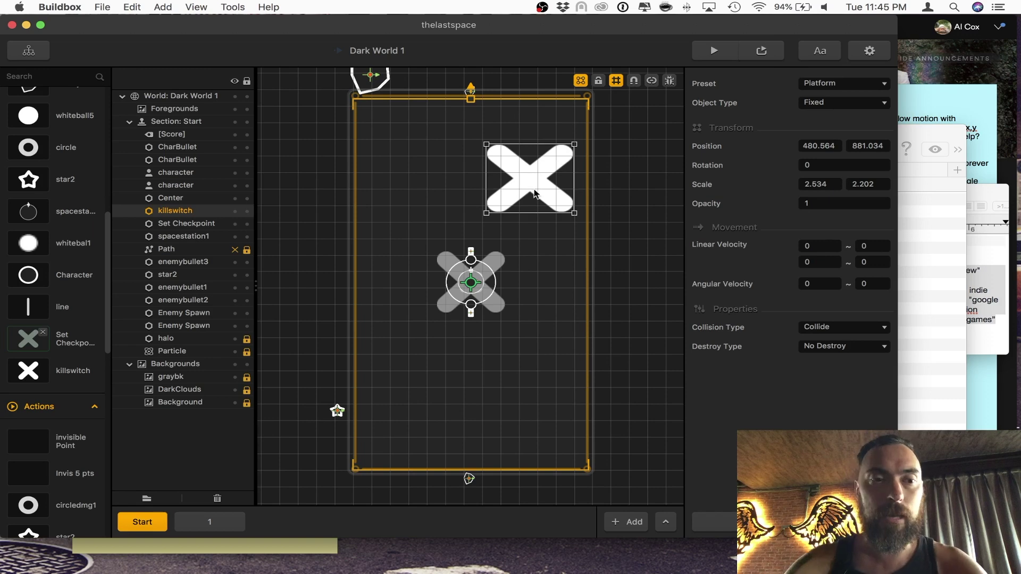
click(953, 306)
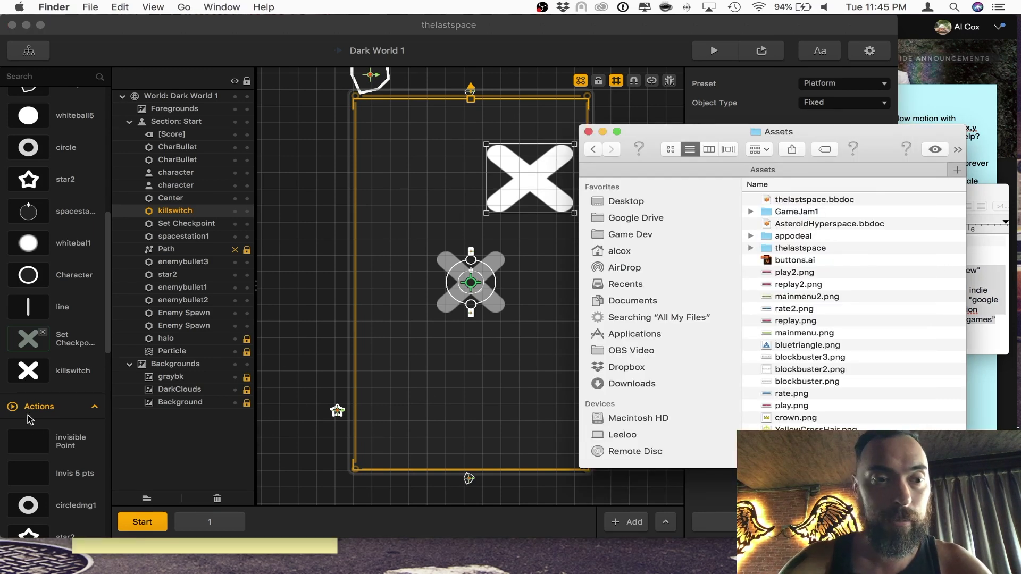
- Place the Set Checkpoint and Restart Checkpoint actions side by side in the scene, below the central ring
scroll(27, 415, down, 5)
click(73, 364)
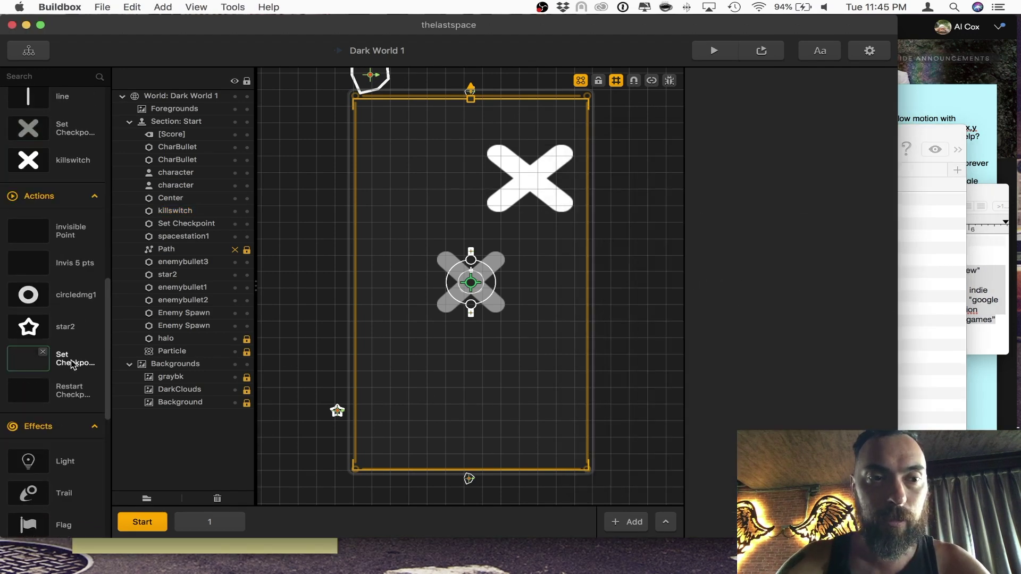
drag(72, 364, 399, 353)
drag(73, 392, 444, 354)
click(429, 388)
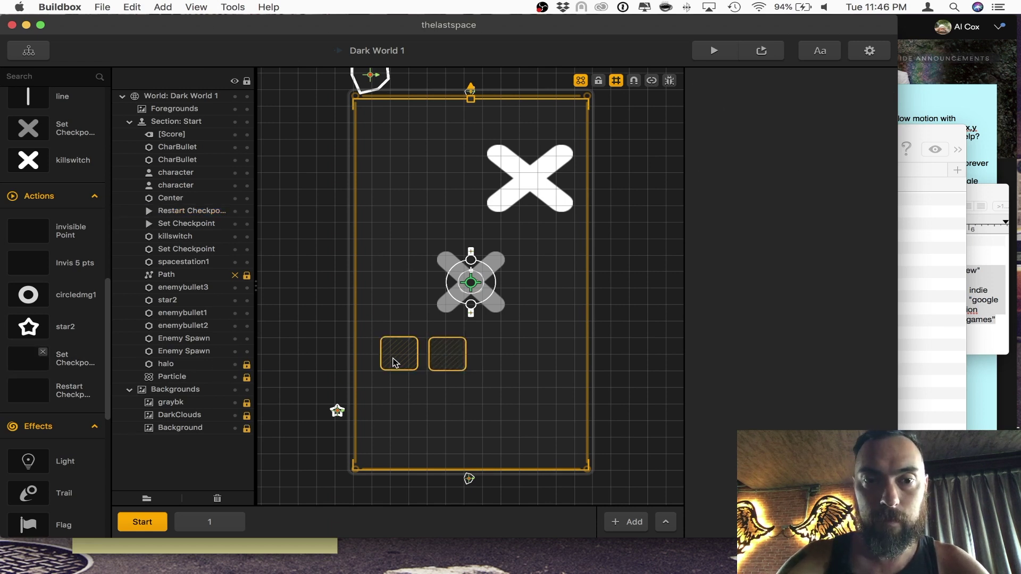
- Examine the action type and other settings of the Set Checkpoint and Restart Checkpoint assets
click(395, 363)
click(73, 362)
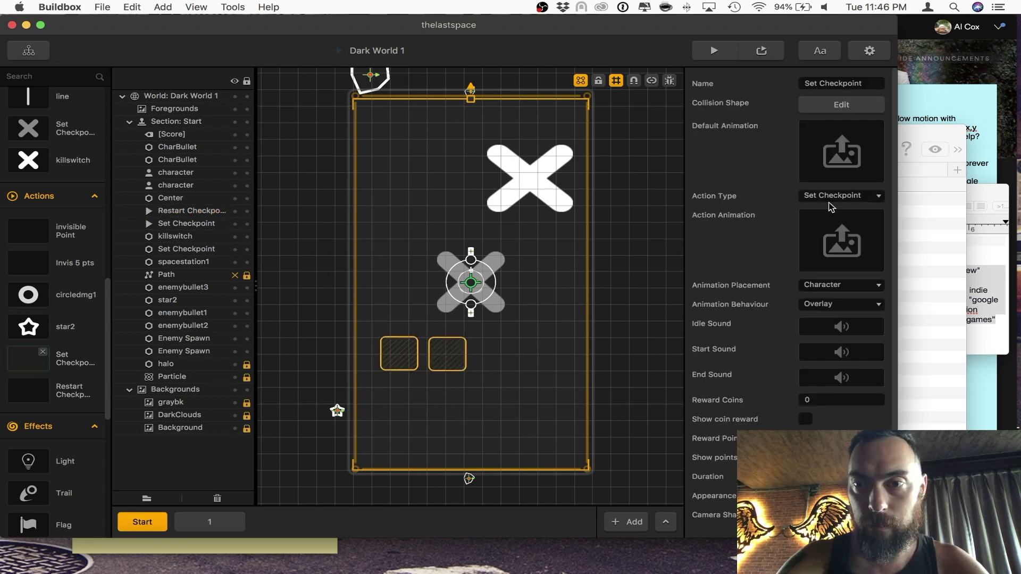
scroll(838, 296, down, 2)
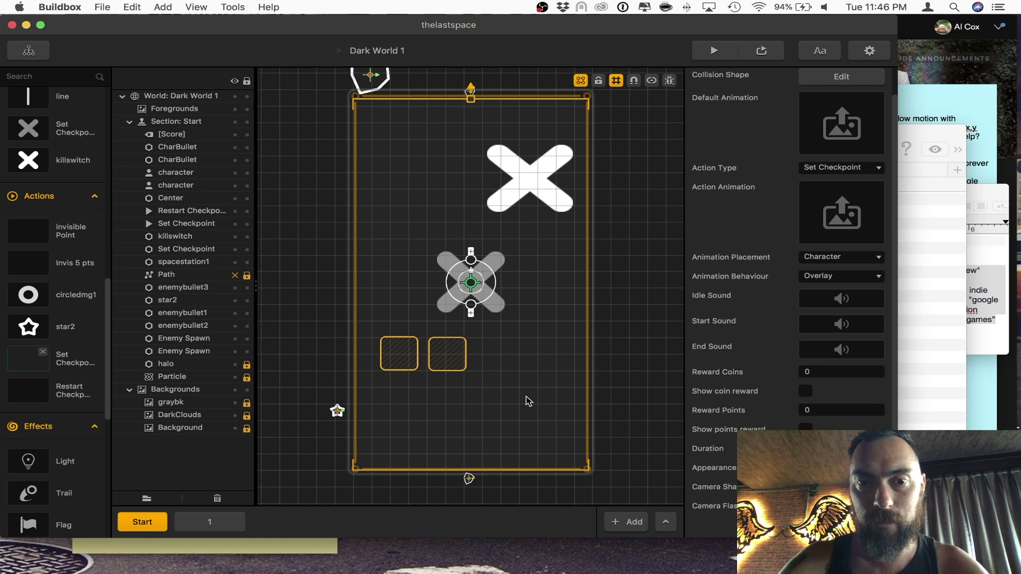
click(73, 391)
scroll(771, 282, down, 2)
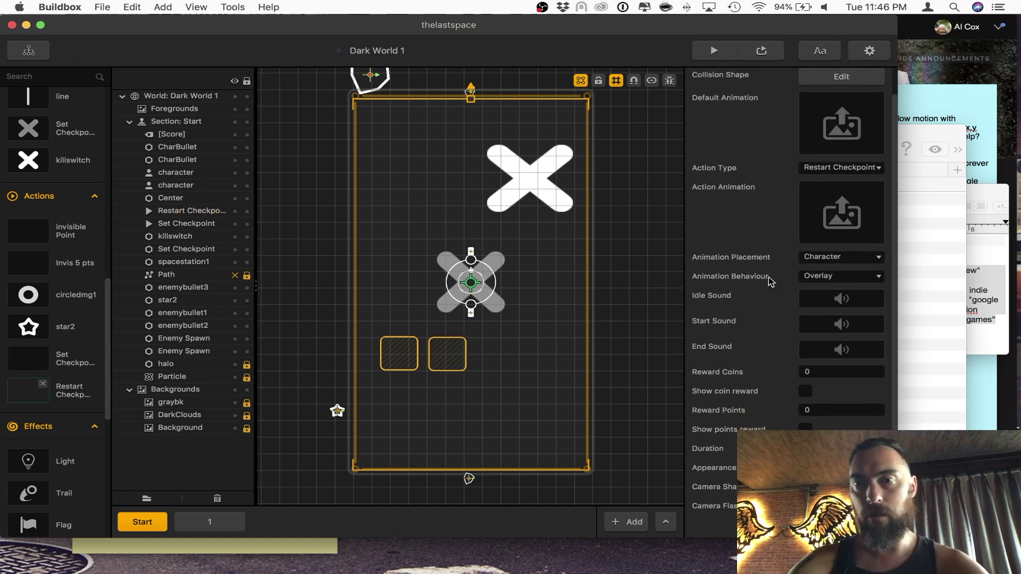
- Delete both checkpoint actions from the scene, and place and remove another Set Checkpoint action
drag(508, 394, 378, 335)
key(BackSpace)
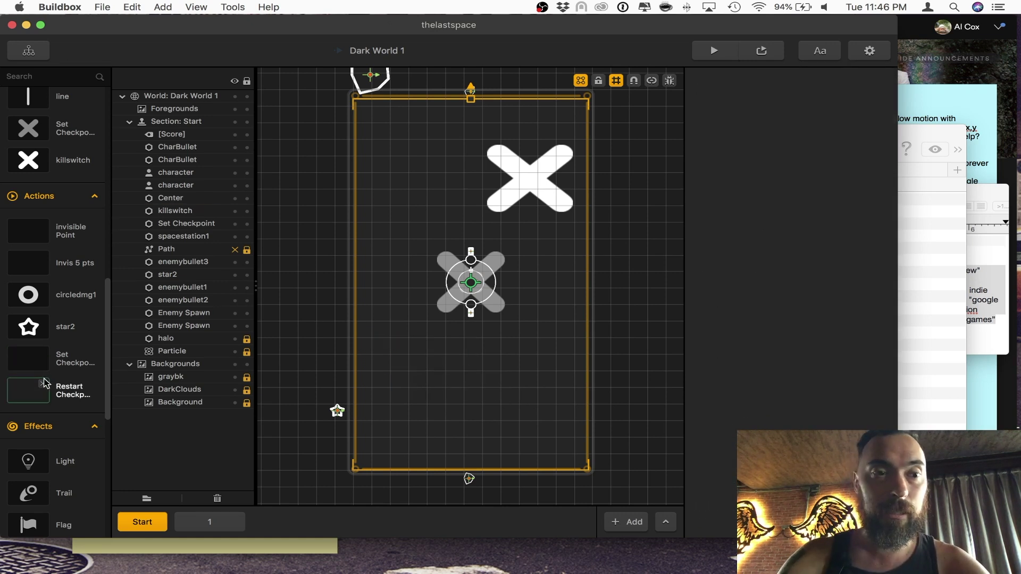
drag(42, 369, 410, 383)
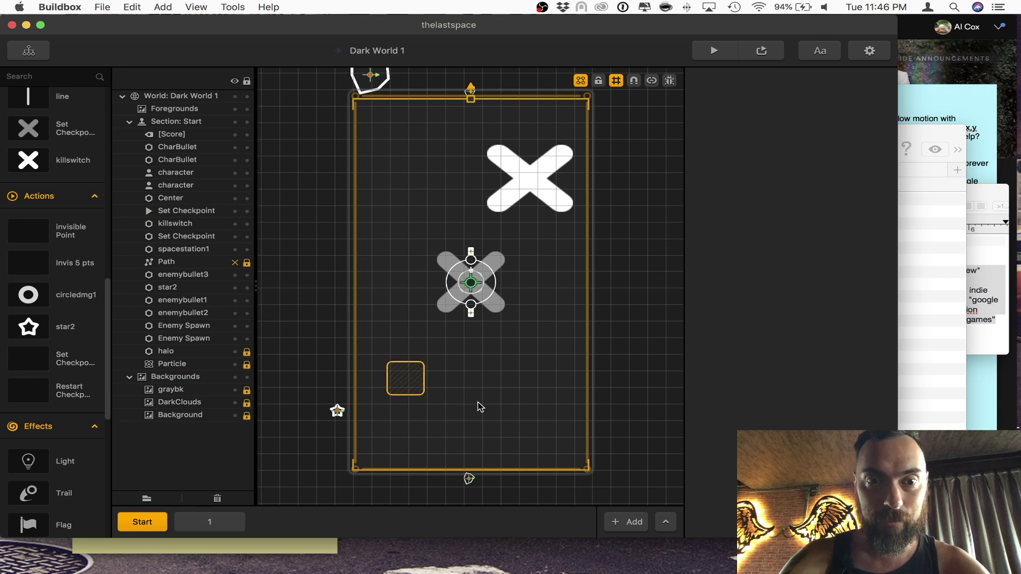
key(BackSpace)
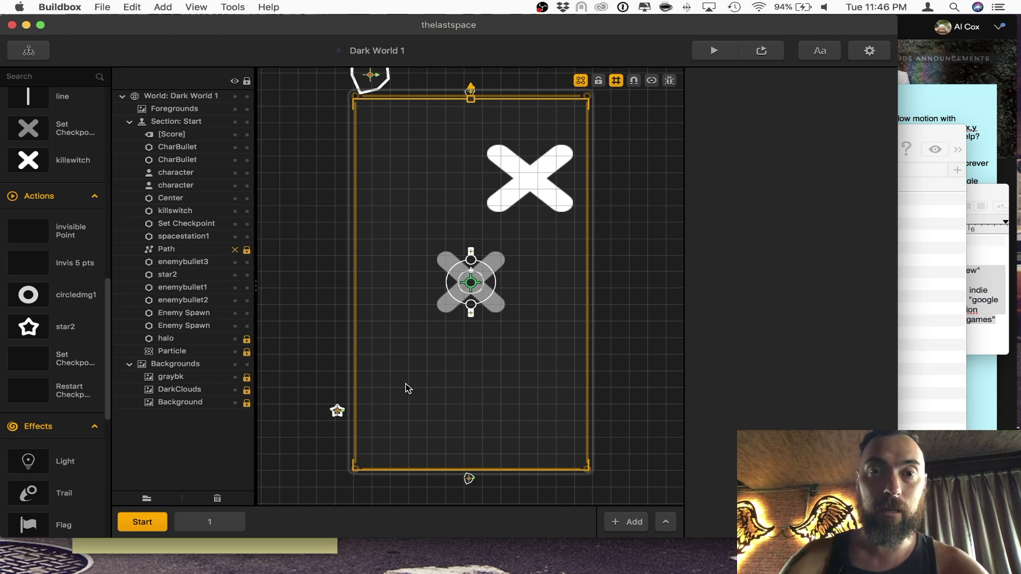
- Open the killswitch asset's default animation for editing and paste the Set Checkpoint action into it
click(524, 186)
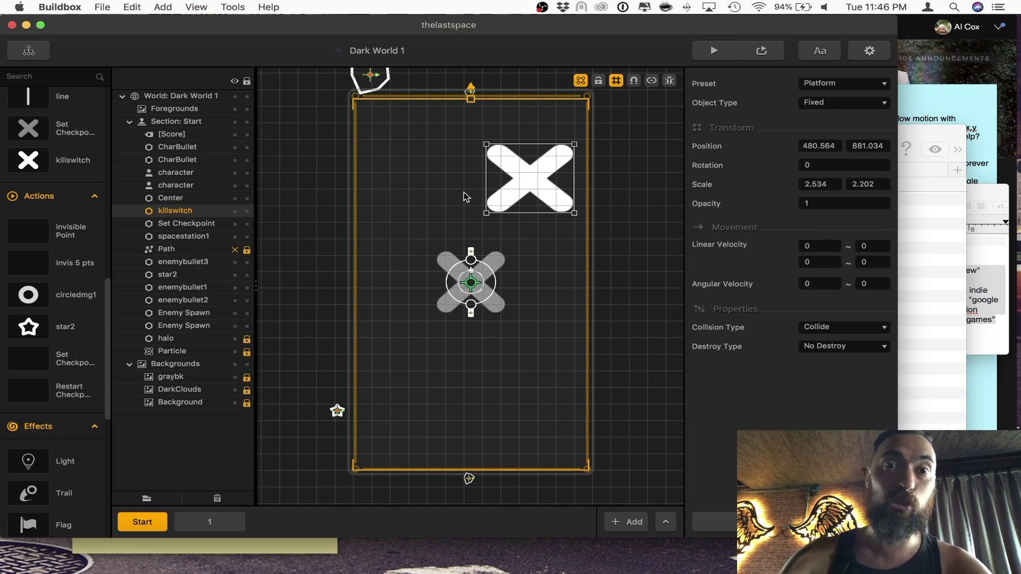
click(68, 166)
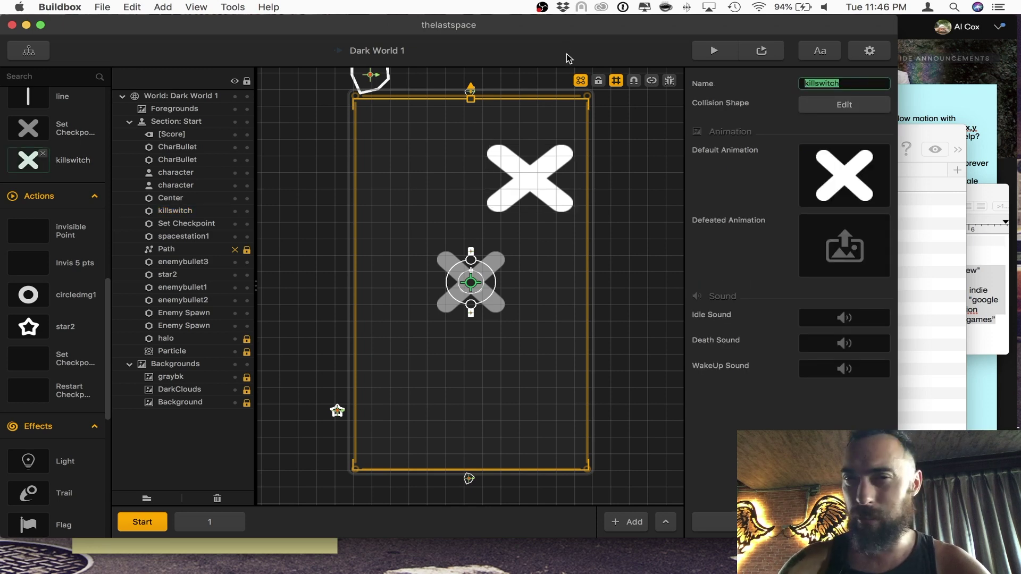
double_click(859, 153)
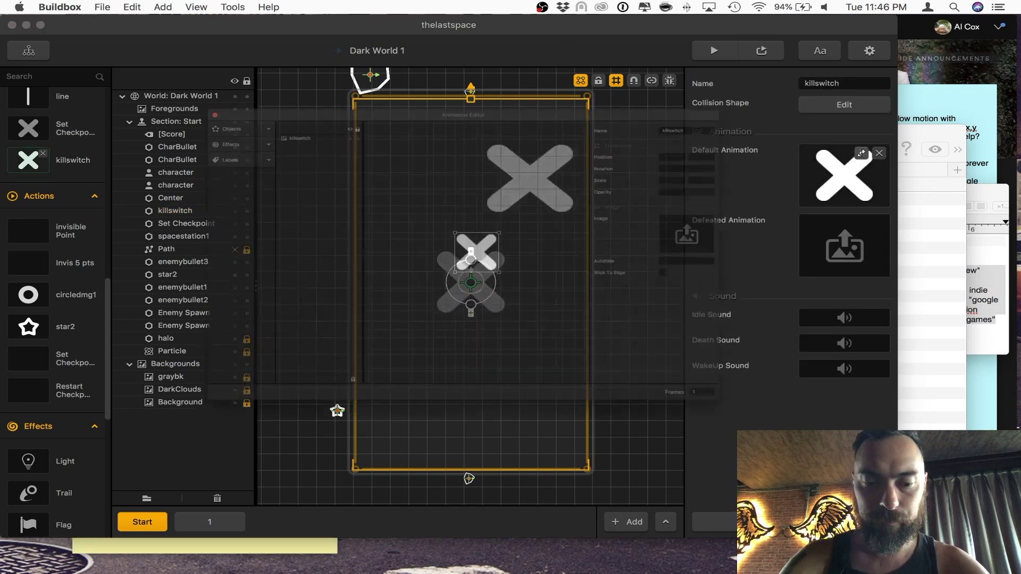
key(super+v)
- Set the position of the pasted Set Checkpoint action to 0, 0 and close the animation editor
drag(821, 75, 763, 66)
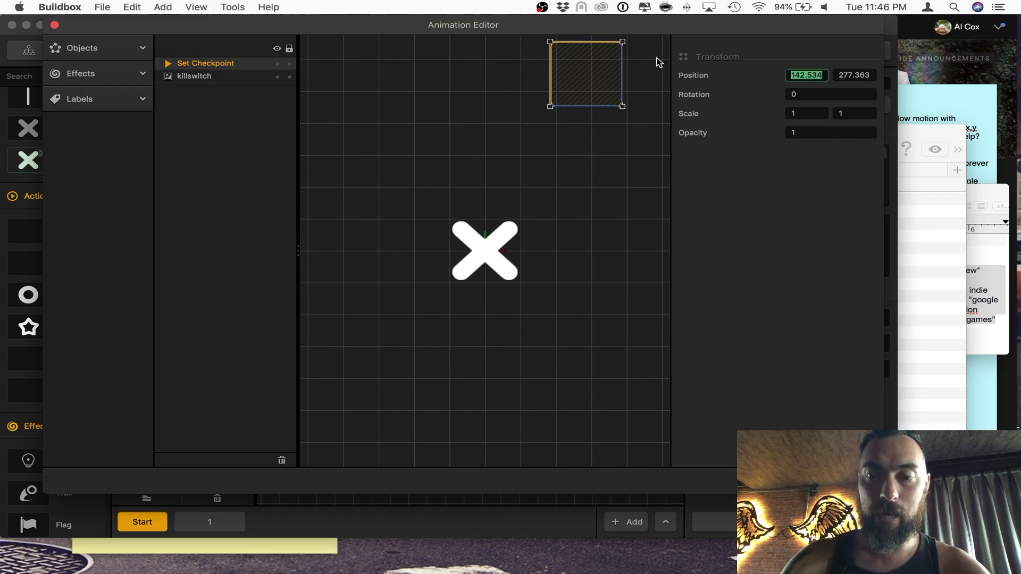
text(0)
key(Tab)
text(0)
key(Tab)
click(574, 171)
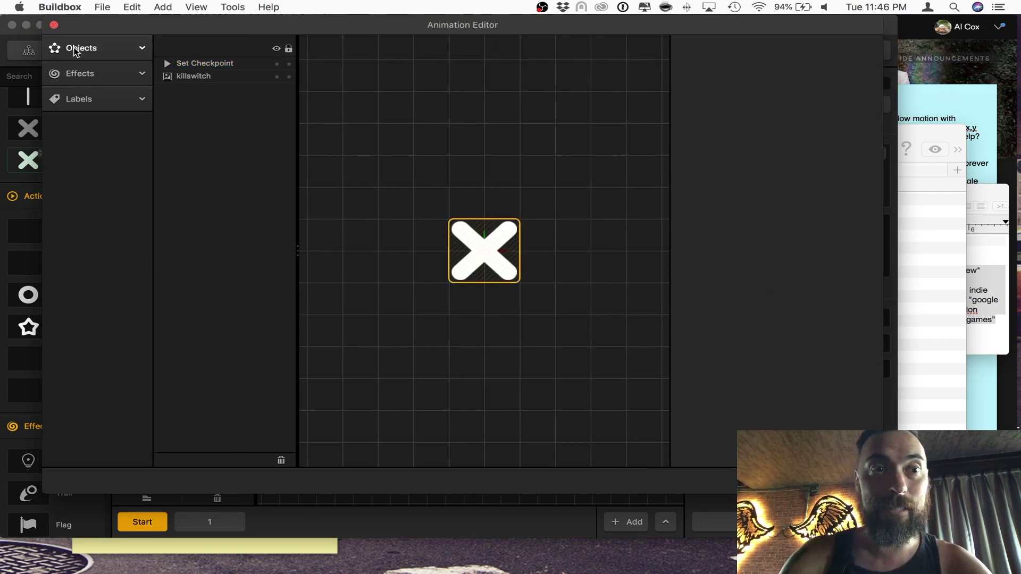
click(55, 25)
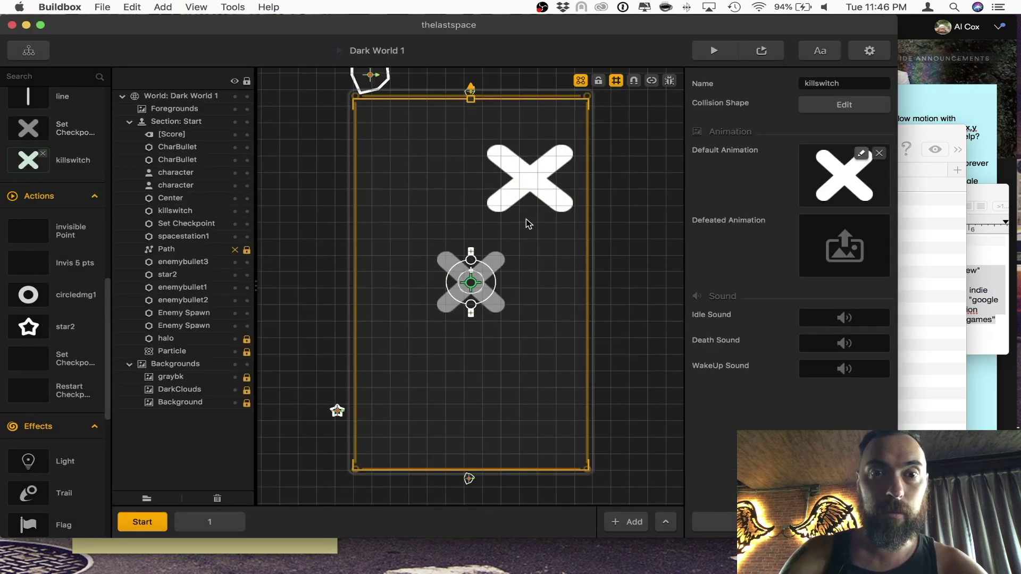
- Change the killswitch object's preset to Decoration and move it over the central ring, at about 323, 573
click(542, 200)
click(879, 83)
click(851, 162)
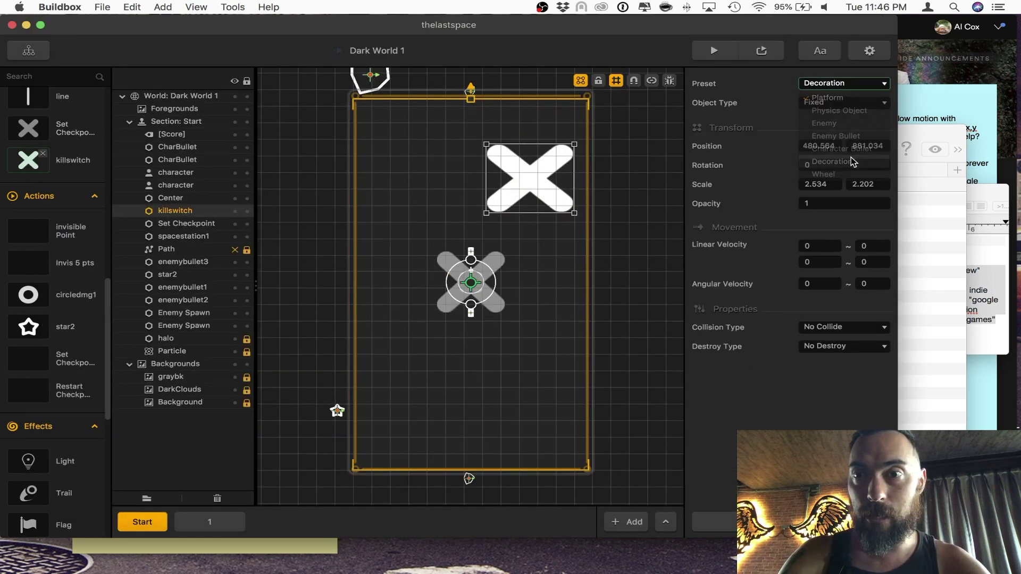
drag(565, 197, 507, 299)
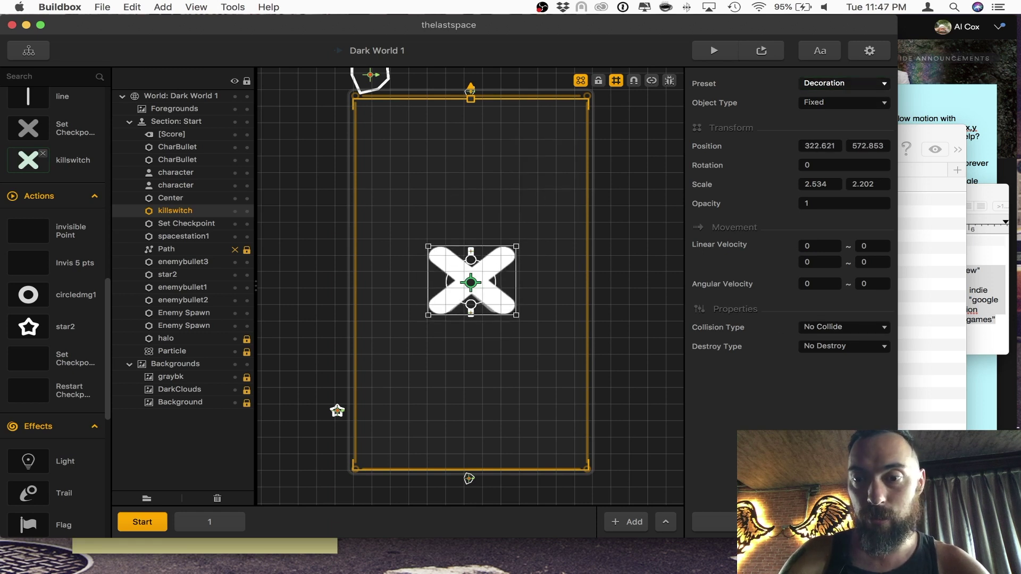
- Add a Spawner with a spawn rate of 0.1 to the killswitch object and move it above the ring, to about 326, 856
click(791, 521)
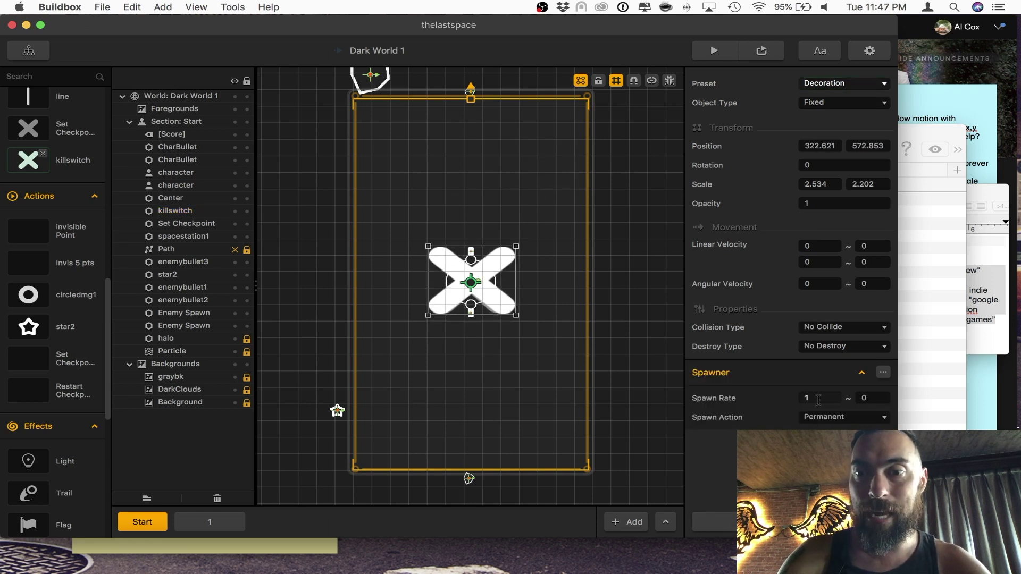
click(819, 398)
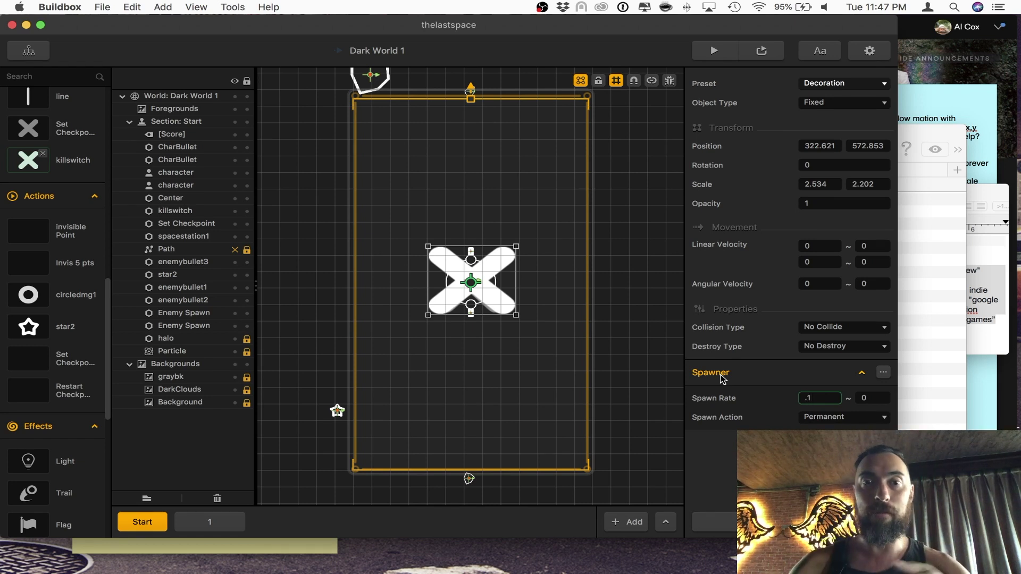
drag(512, 264, 515, 168)
- Examine the Set Checkpoint object's preset and spawner settings, and its asset's default animation
click(502, 262)
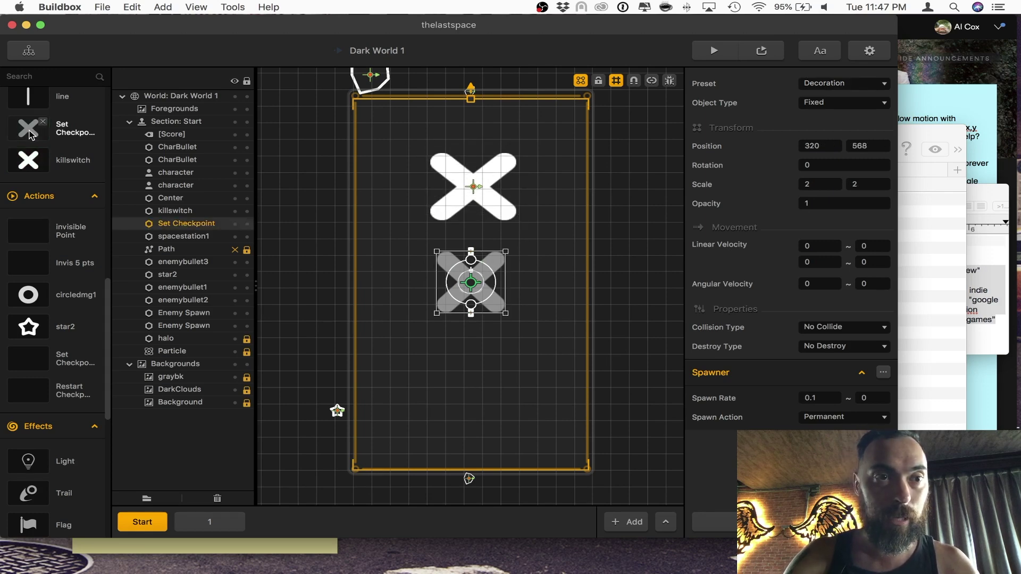
click(525, 176)
click(844, 175)
key(Escape)
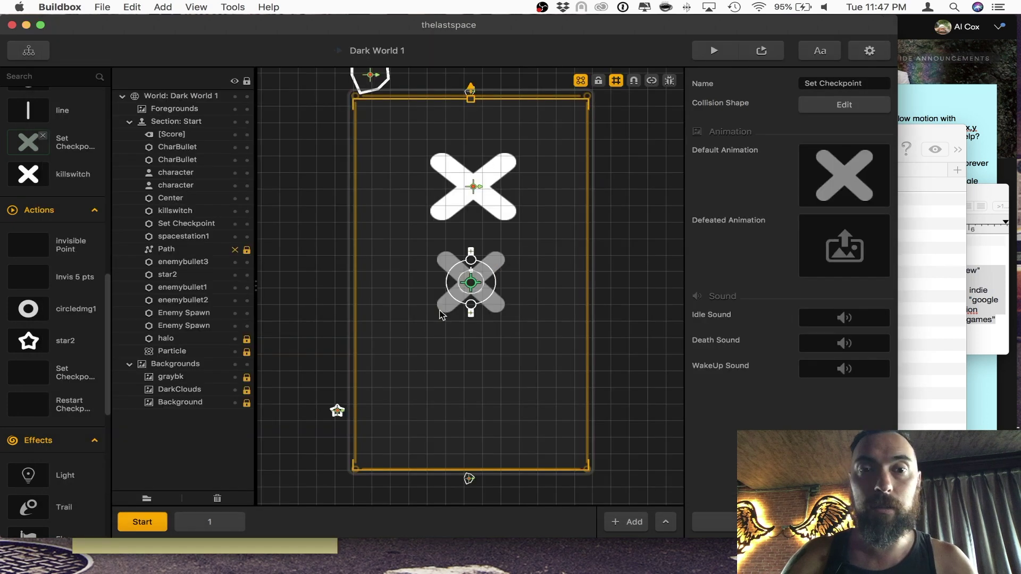
- Delete the killswitch object from the scene and bring up the settings of the invisible Point action
click(478, 195)
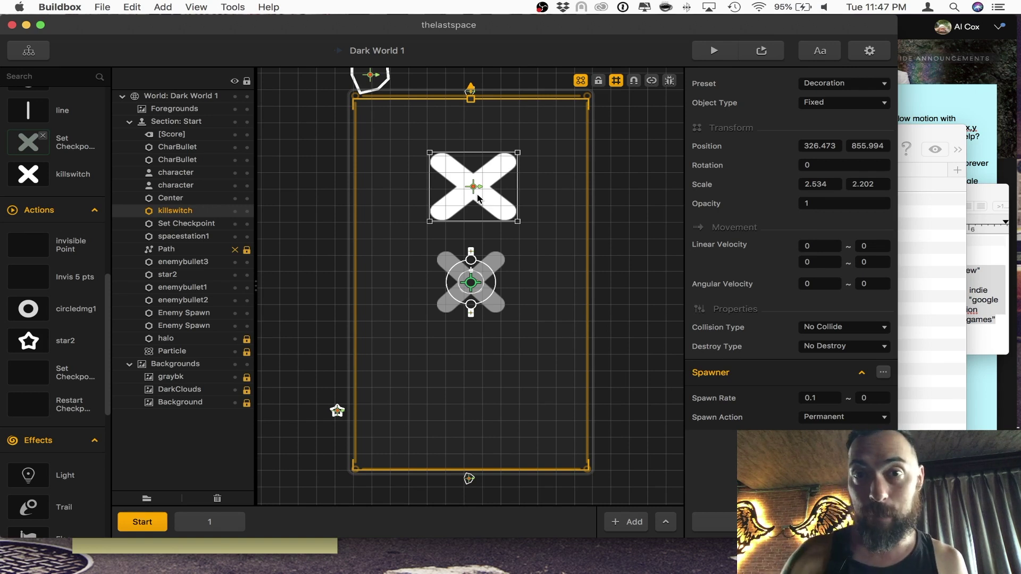
key(Delete)
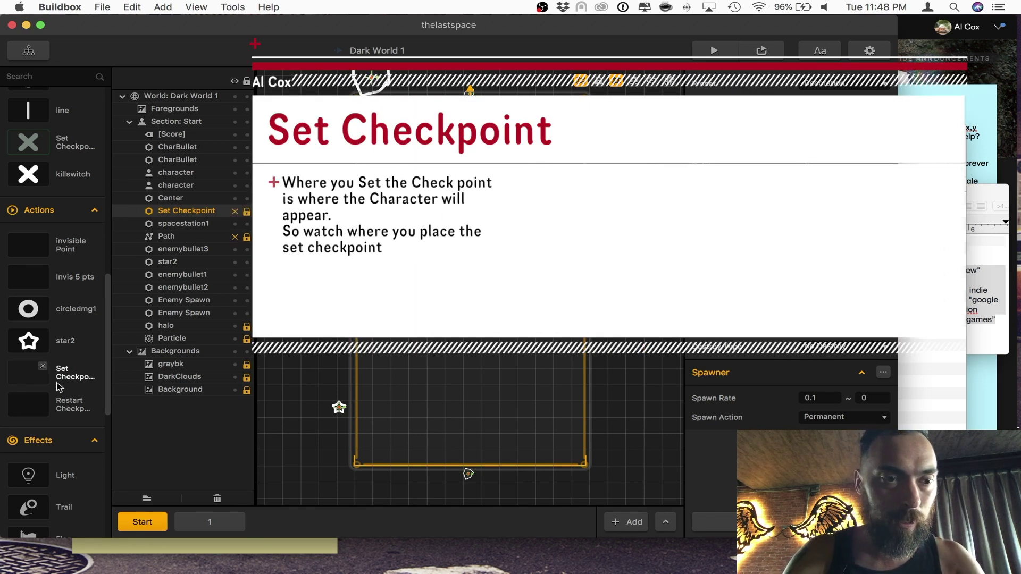
click(62, 243)
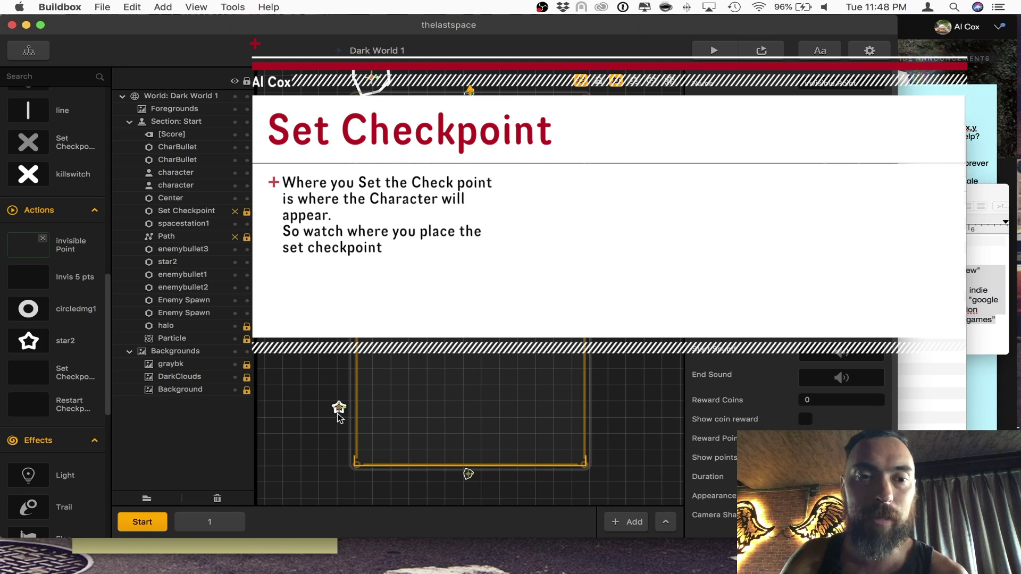